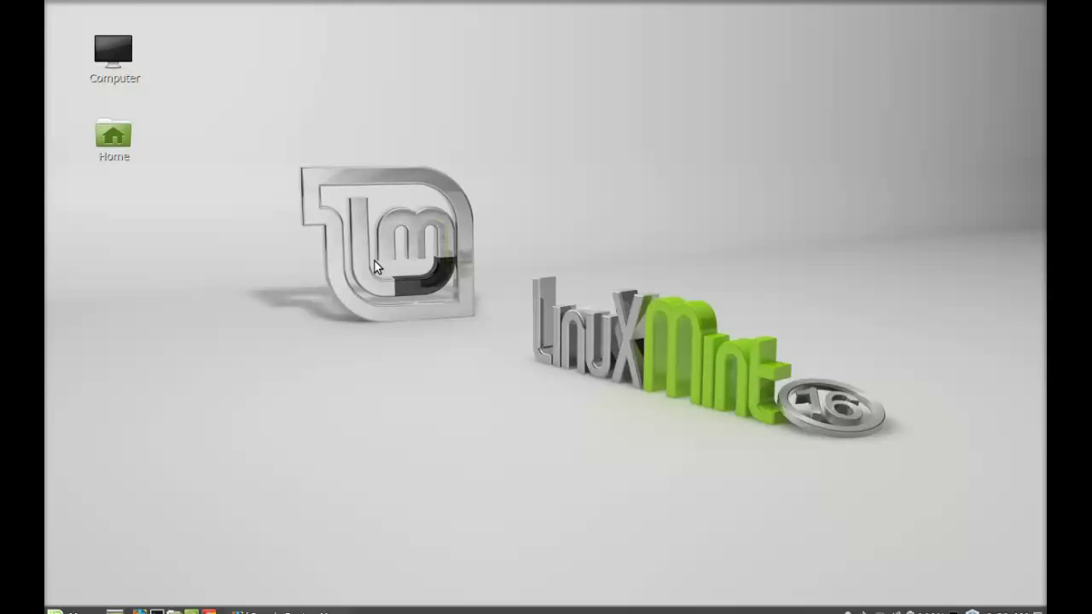
Restore the minimized Firefox Google Fonts window from the taskbar
click(346, 609)
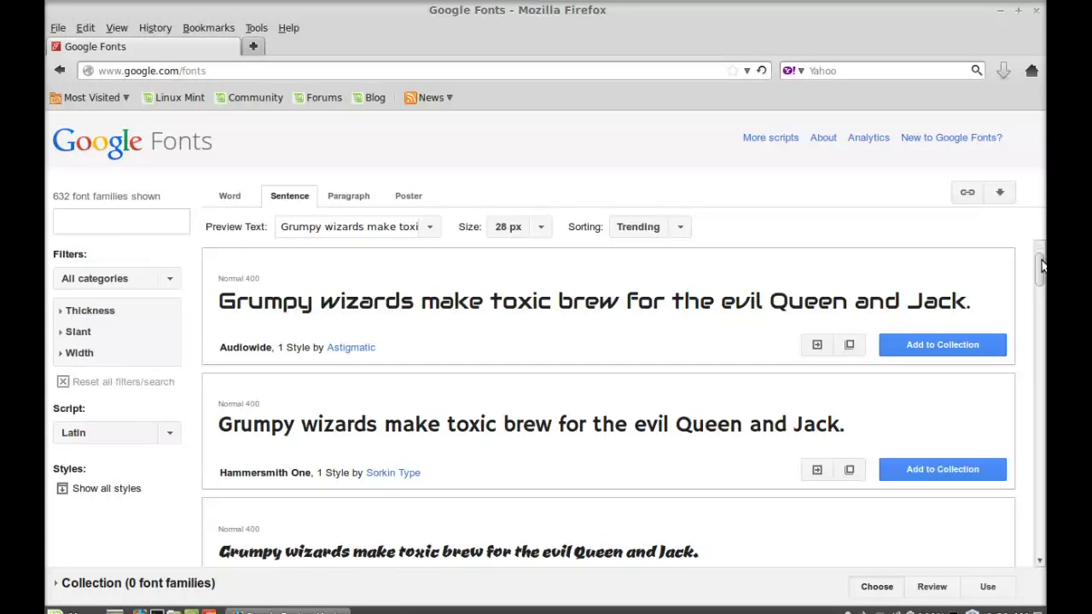
Scroll down and back up the Google Fonts list, then close Firefox
drag(1040, 263, 1035, 373)
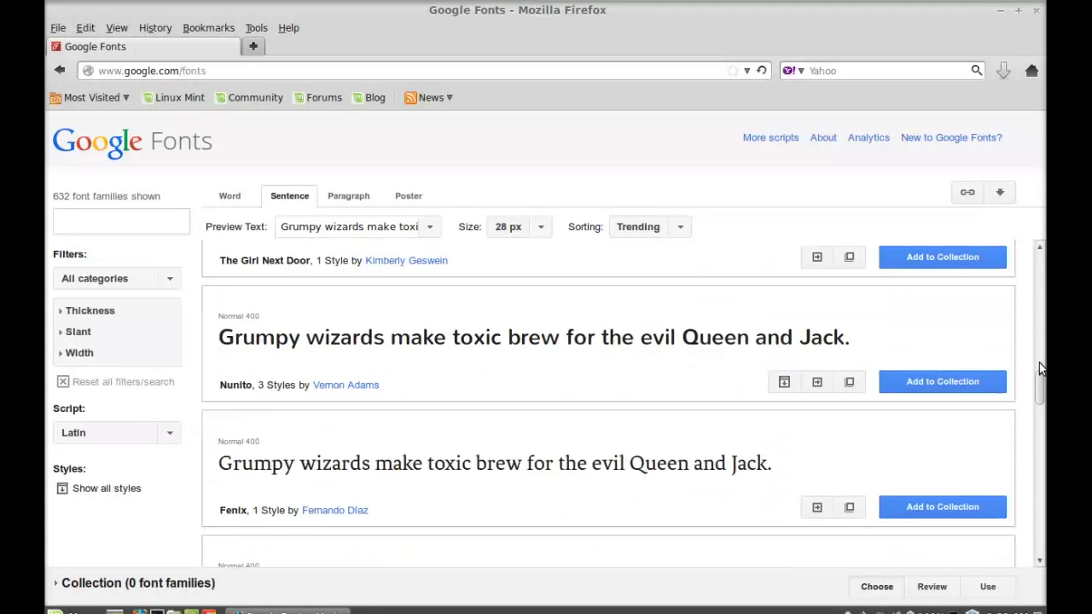
drag(1033, 368, 1044, 246)
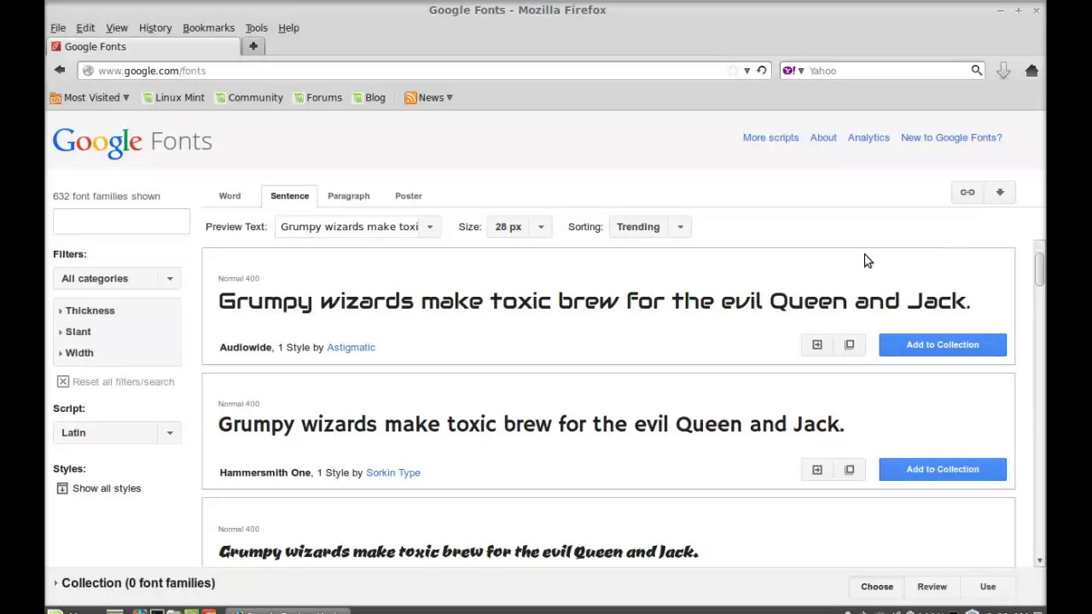
click(1037, 11)
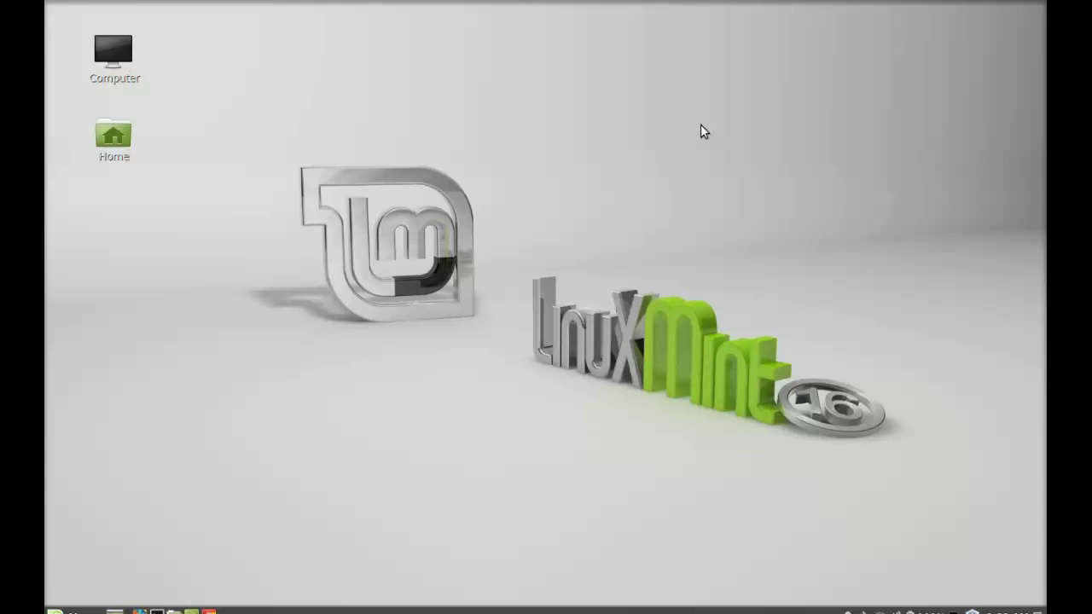
In a new terminal, add ppa:andrewsomething/typecatcher, giving the sudo password and confirming
key(ctrl+alt+t)
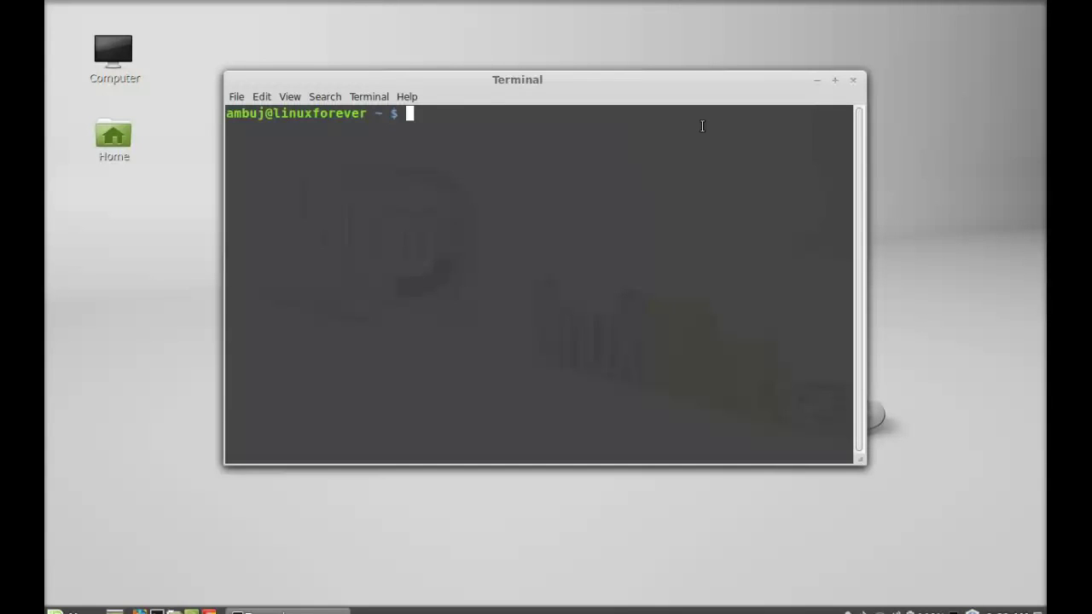
text(sudo )
text(a)
text(dd-apt-)
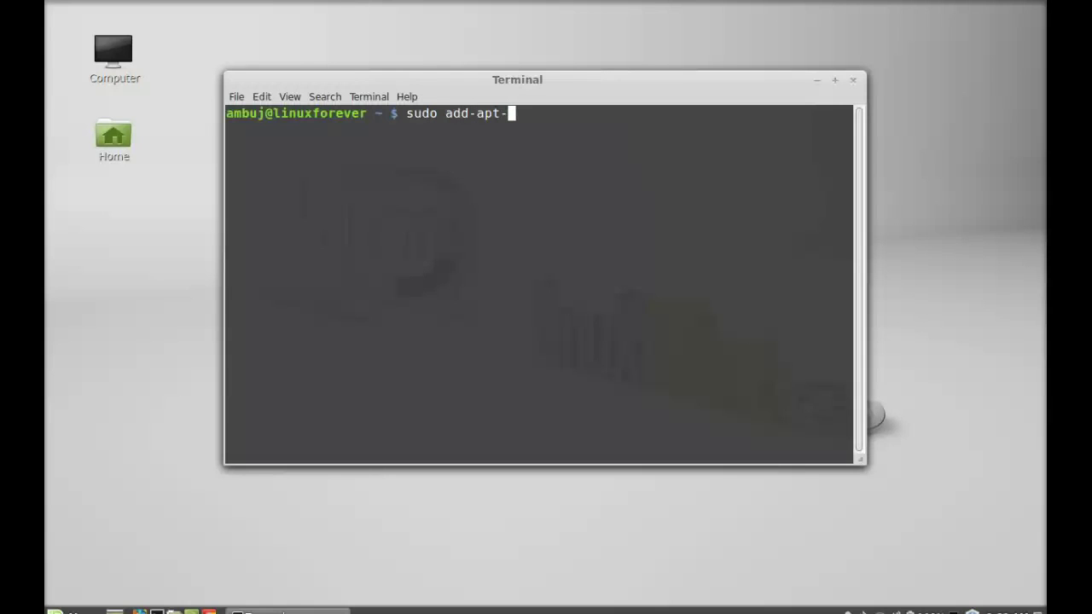
text(repo)
text(si)
text(tory )
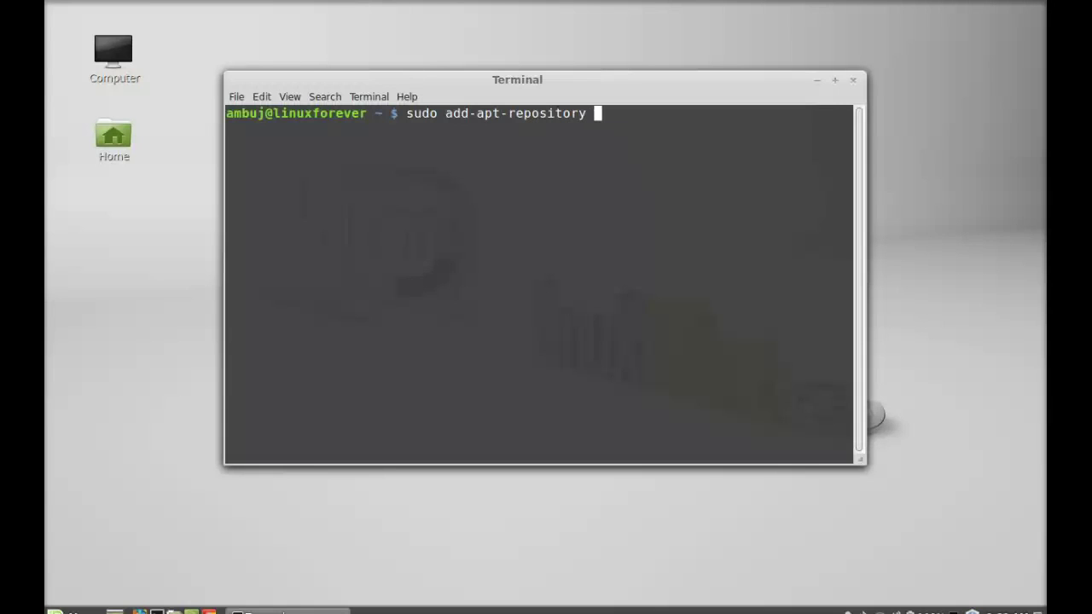
text(ppa:)
text(andre)
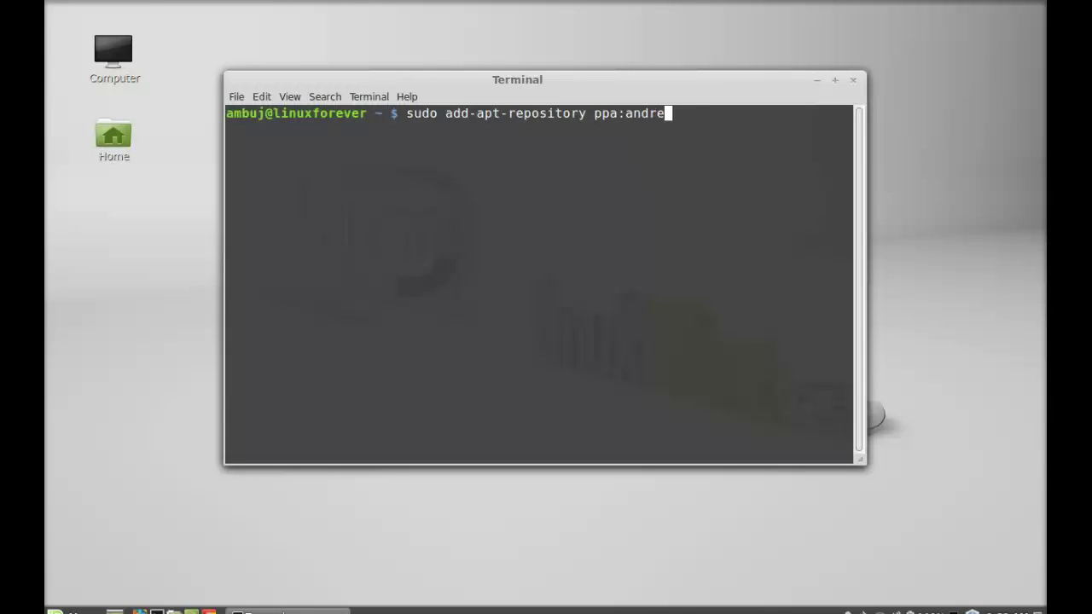
text(w)
text(someth)
text(ing)
text(/type)
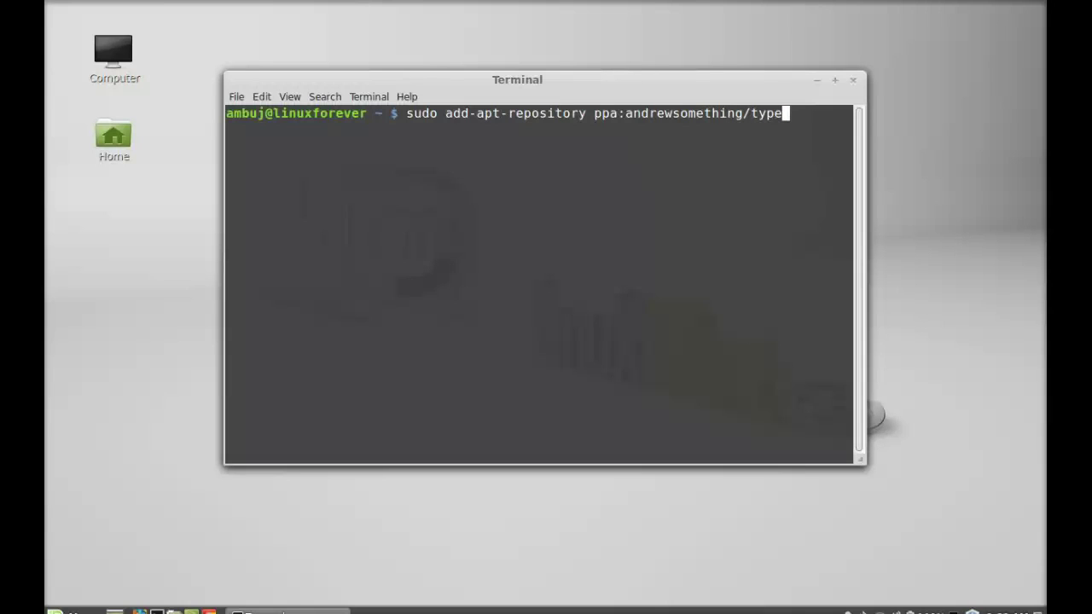
text(cat)
text(cher)
key(Return)
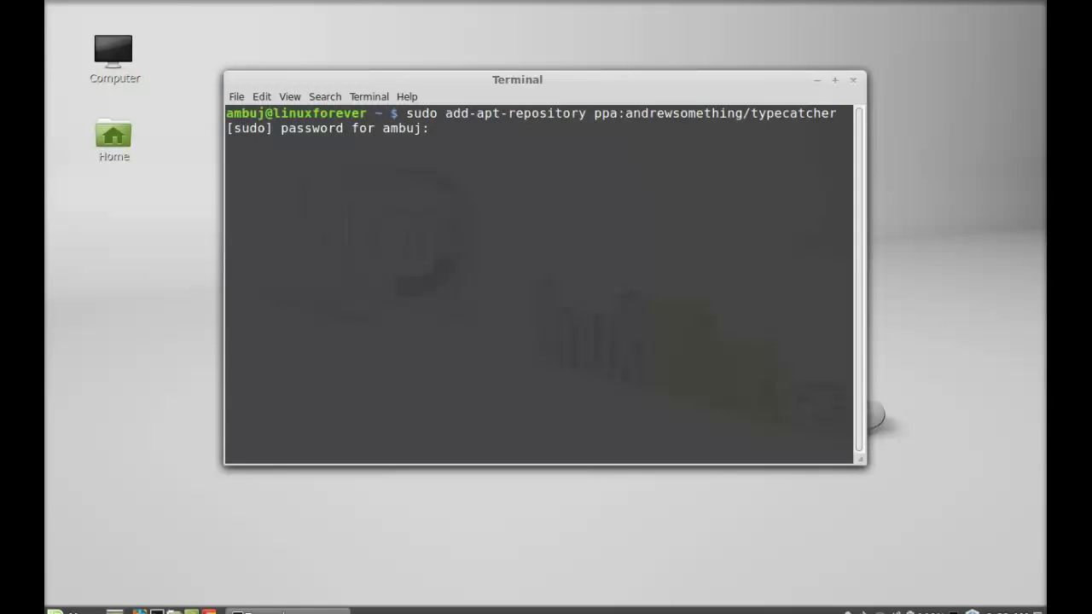
key(Return)
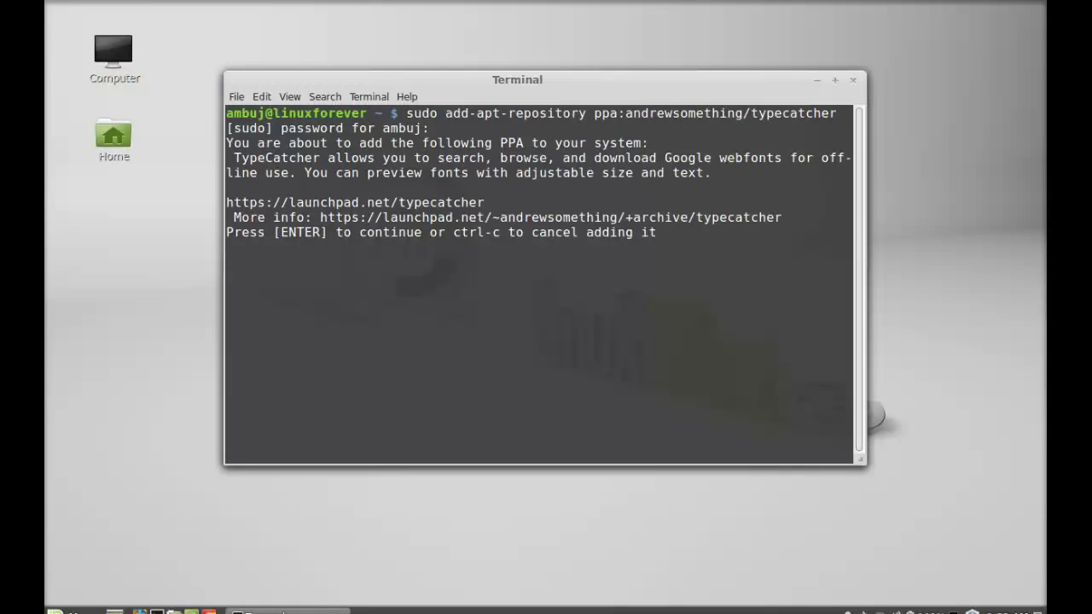
key(Return)
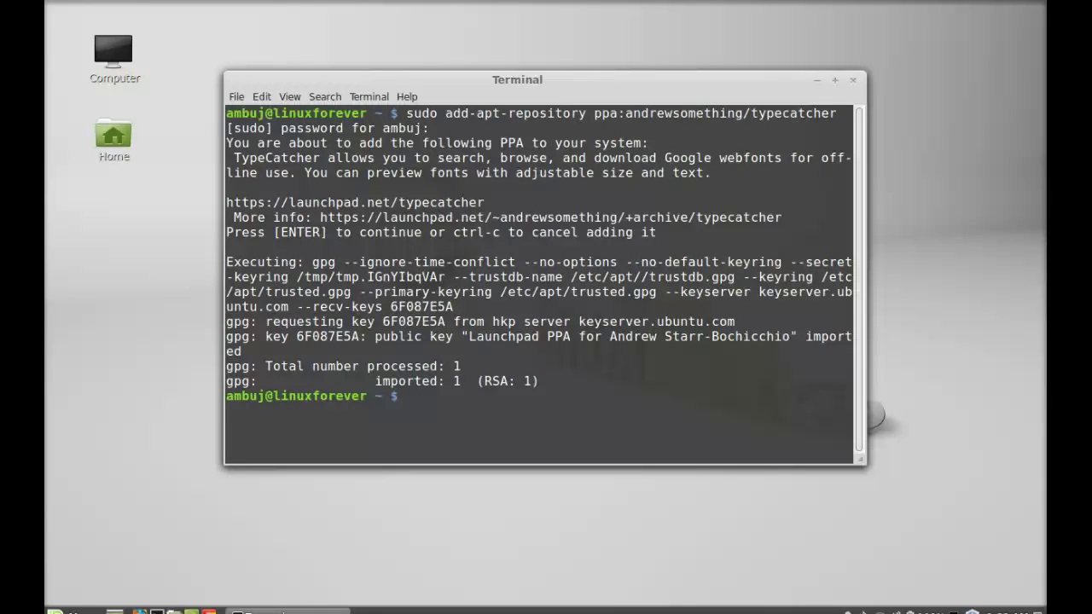
text(s)
text(udo apt)
text(-get updat)
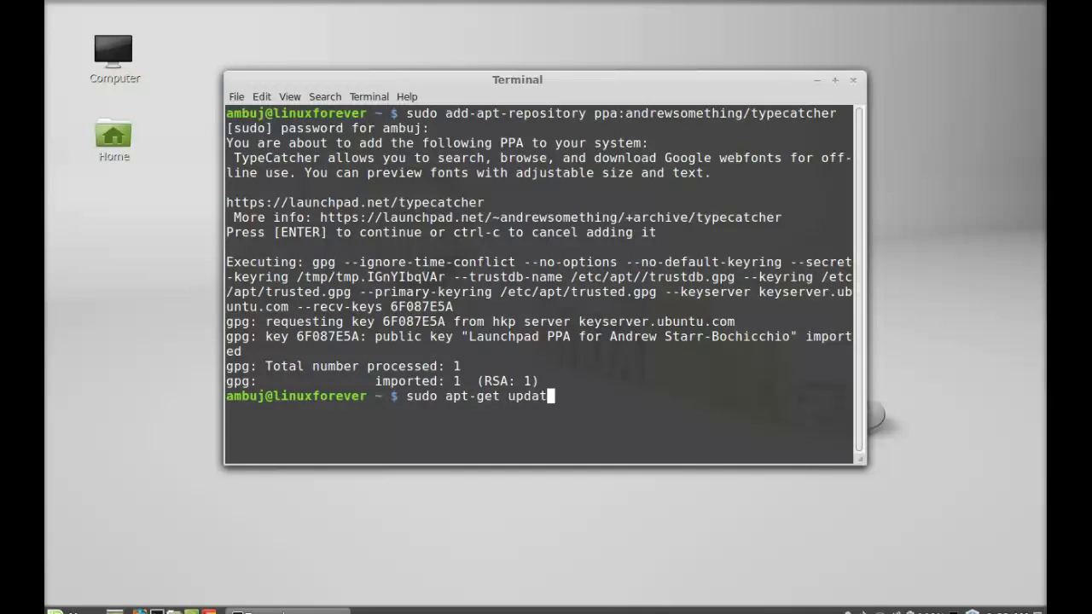
text(e)
Run apt-get update, install the typecatcher package, and close the terminal
key(Return)
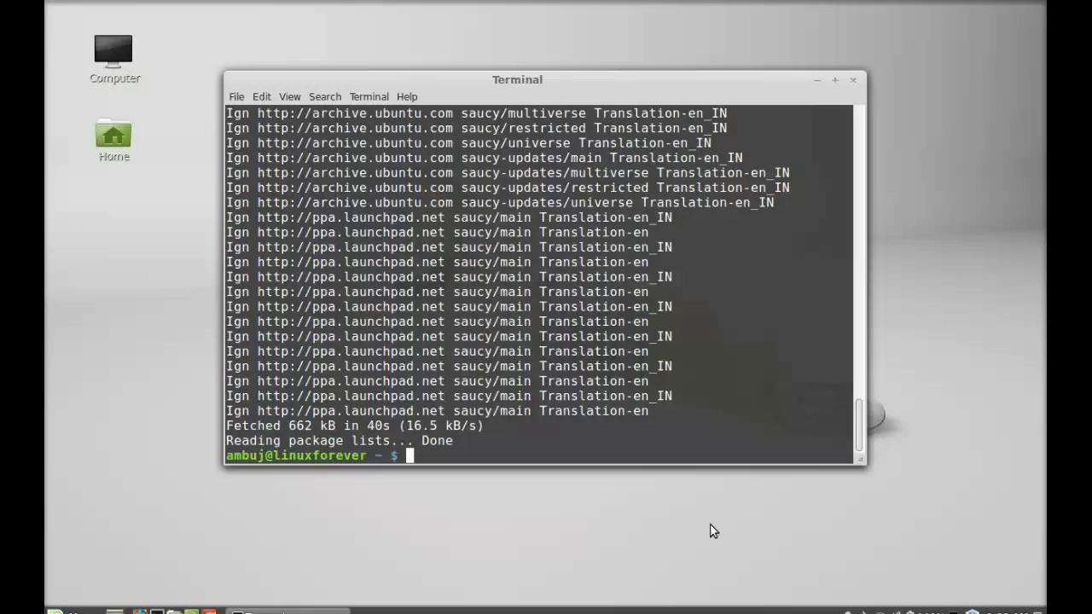
text(sud)
text(o)
text( apt)
text(-get insta)
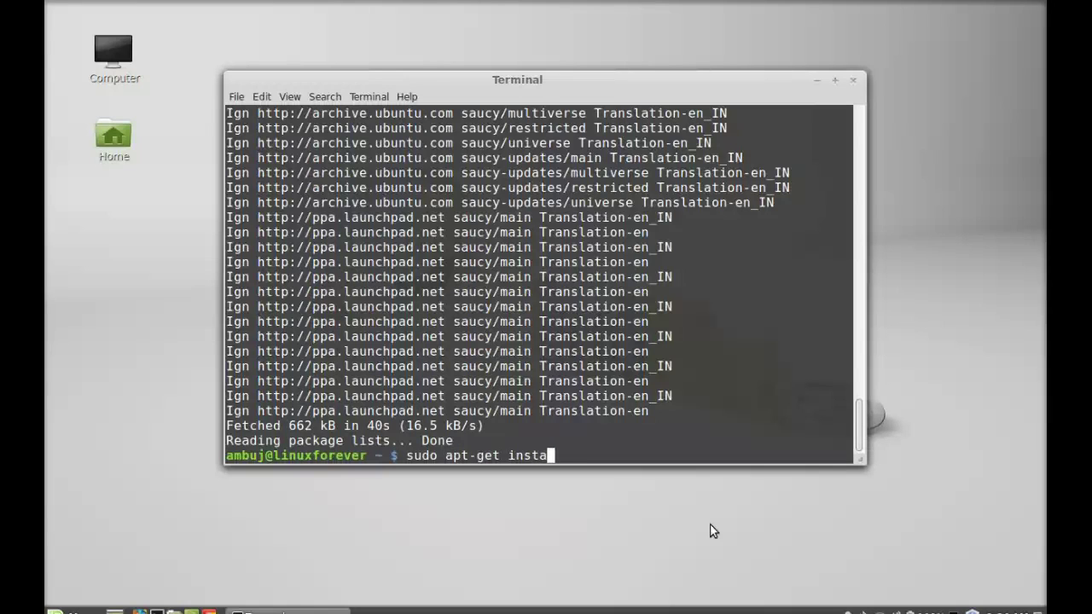
text(ll typeca)
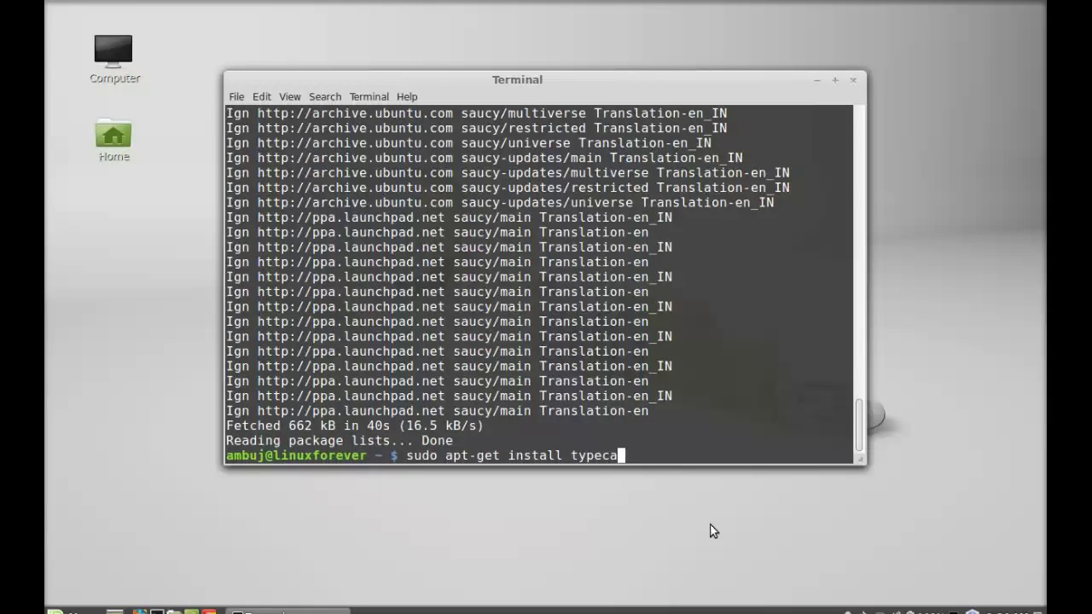
text(tcher)
key(Return)
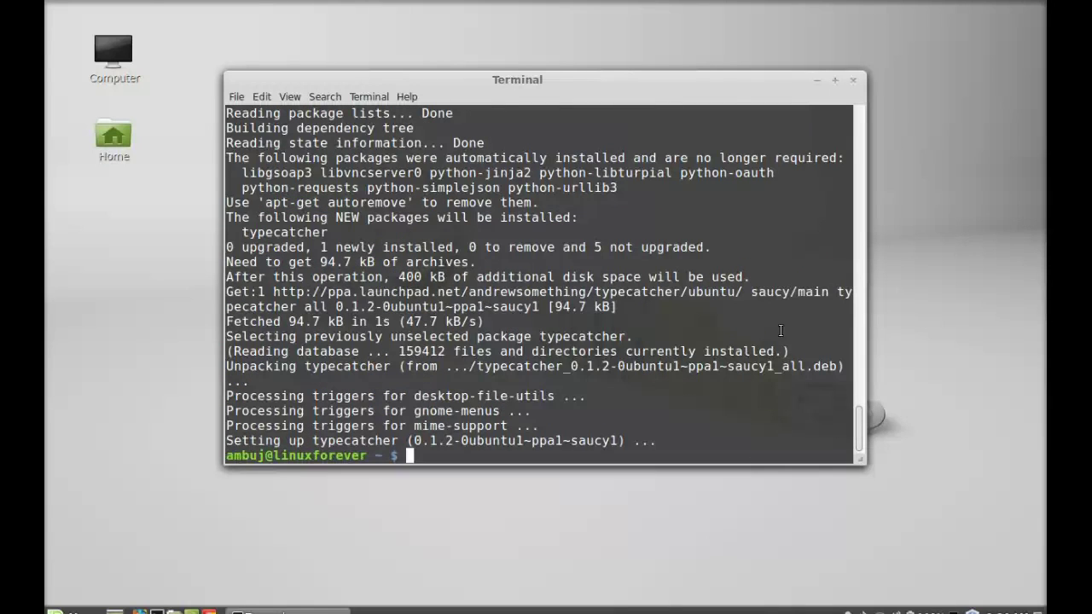
click(852, 81)
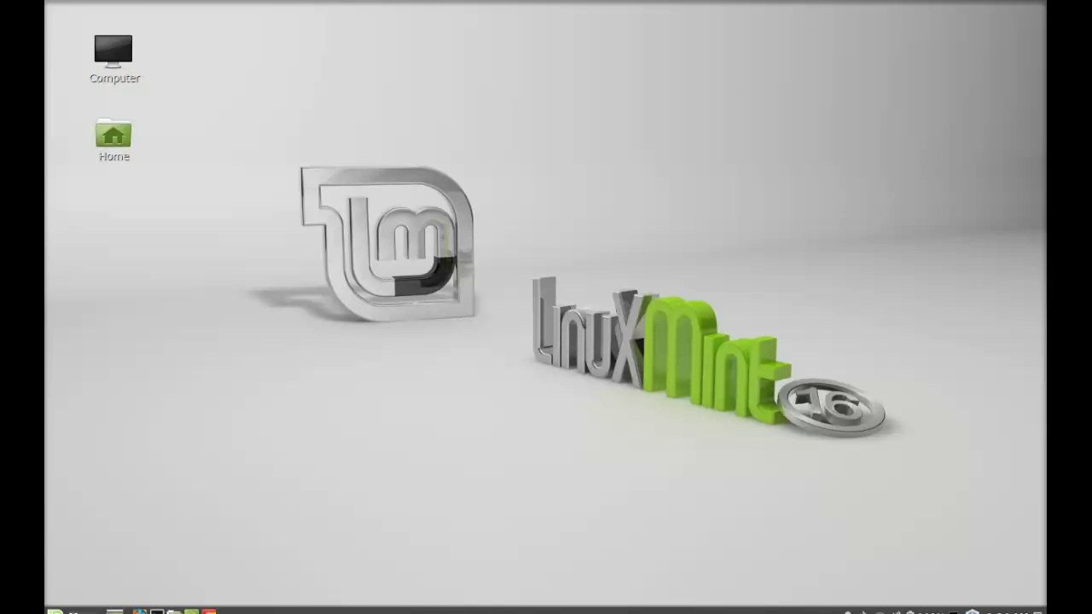
Launch TypeCatcher by searching 'type' in the Mint menu, and reposition its window
key(Super_L)
text(typ)
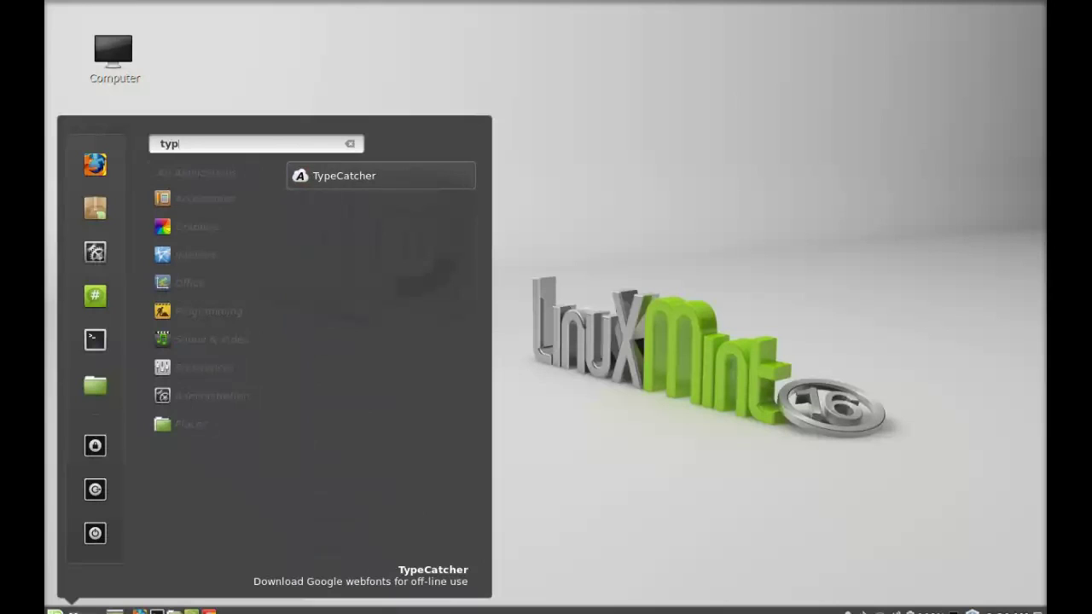
text(e)
click(347, 177)
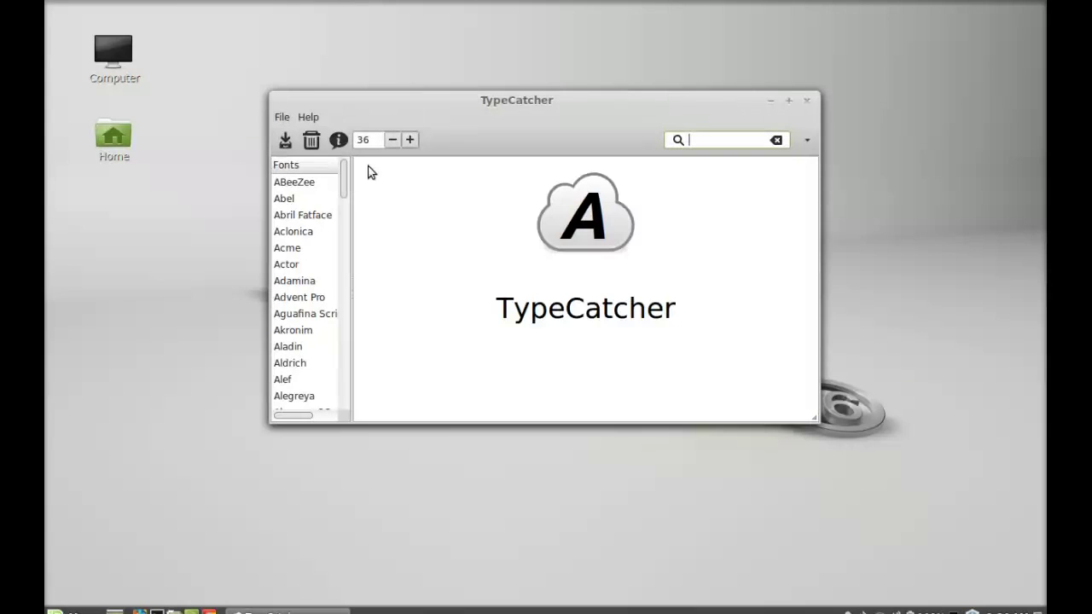
drag(536, 102, 559, 112)
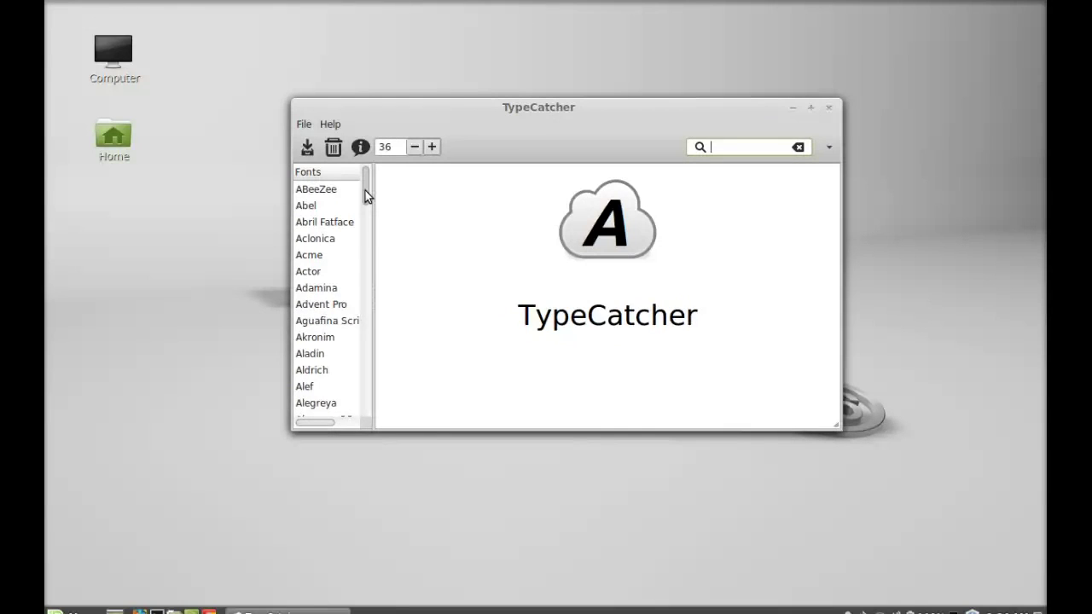
mouse_move(366, 191)
mouse_down()
mouse_move(364, 289)
mouse_move(371, 185)
mouse_up()
Preview fonts down past Aguafina Script to Akronim, and download Akronim
click(328, 188)
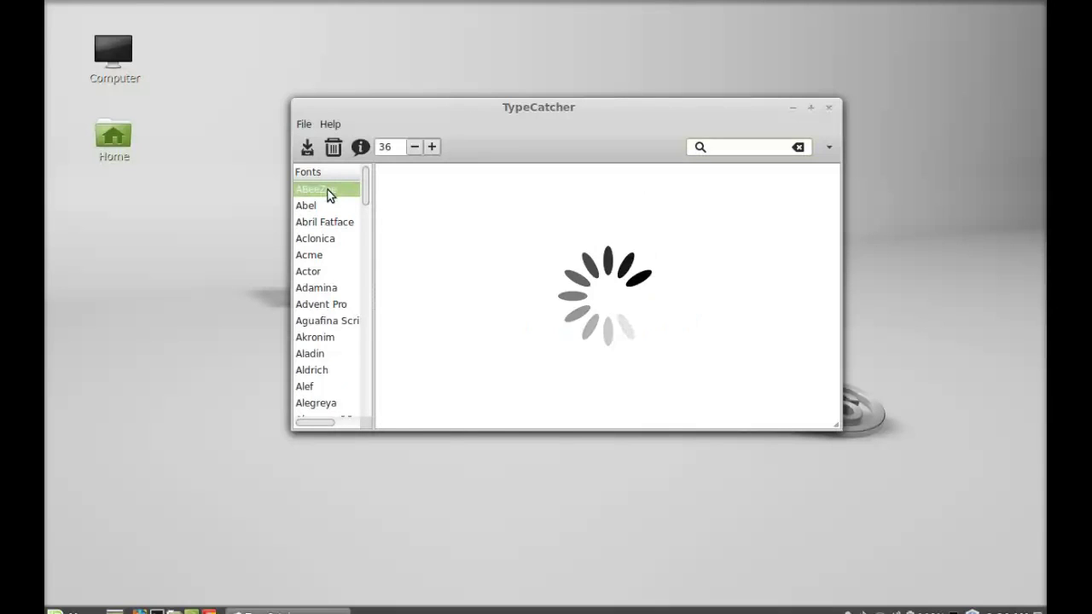
key(Down)
key(Down)
key(Down)
key(Up)
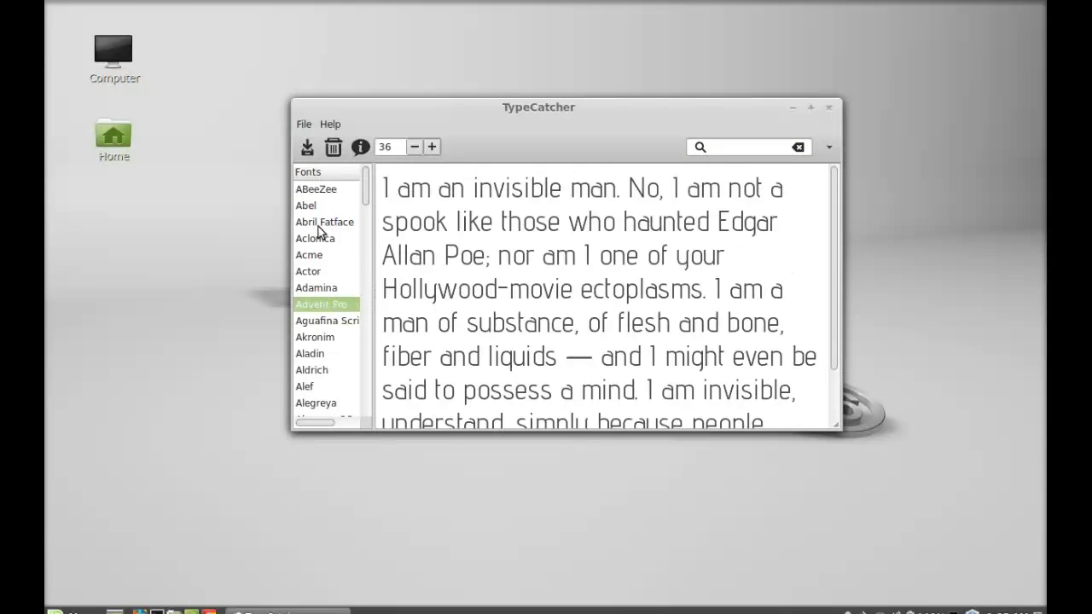
key(Down)
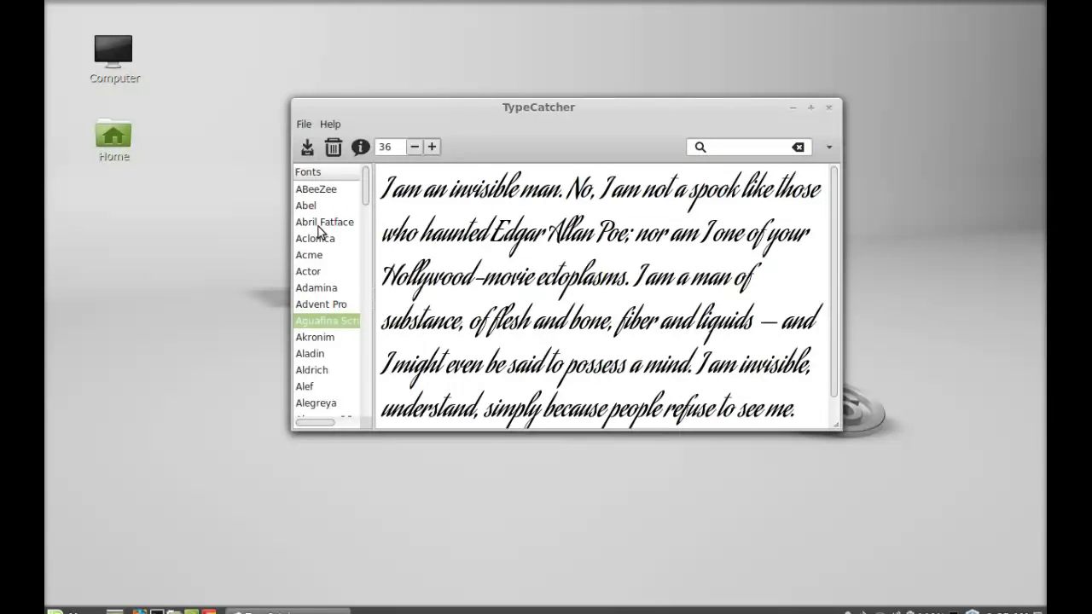
key(Down)
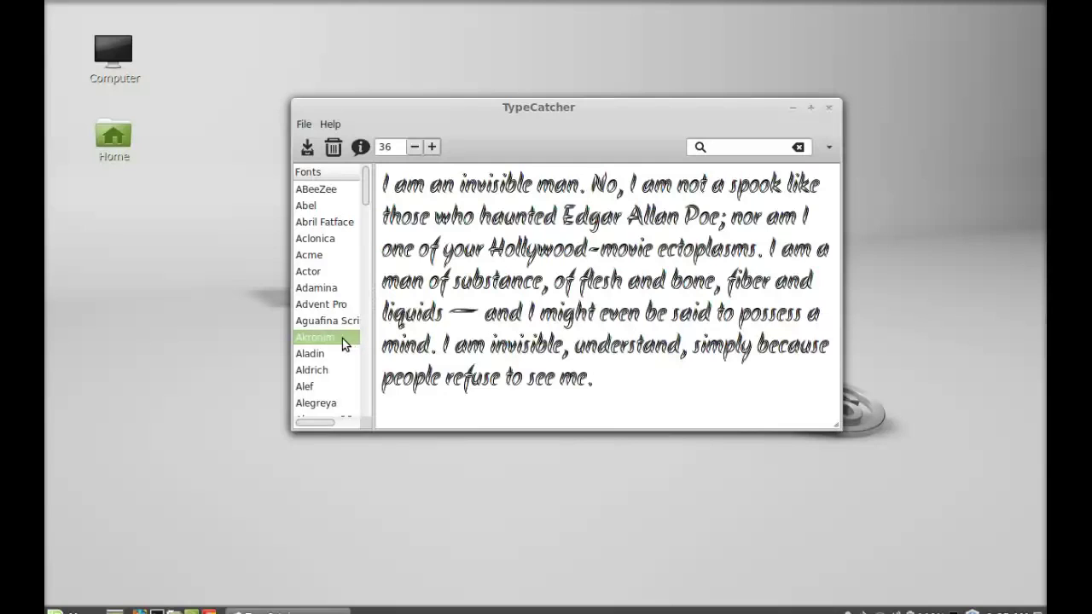
click(306, 149)
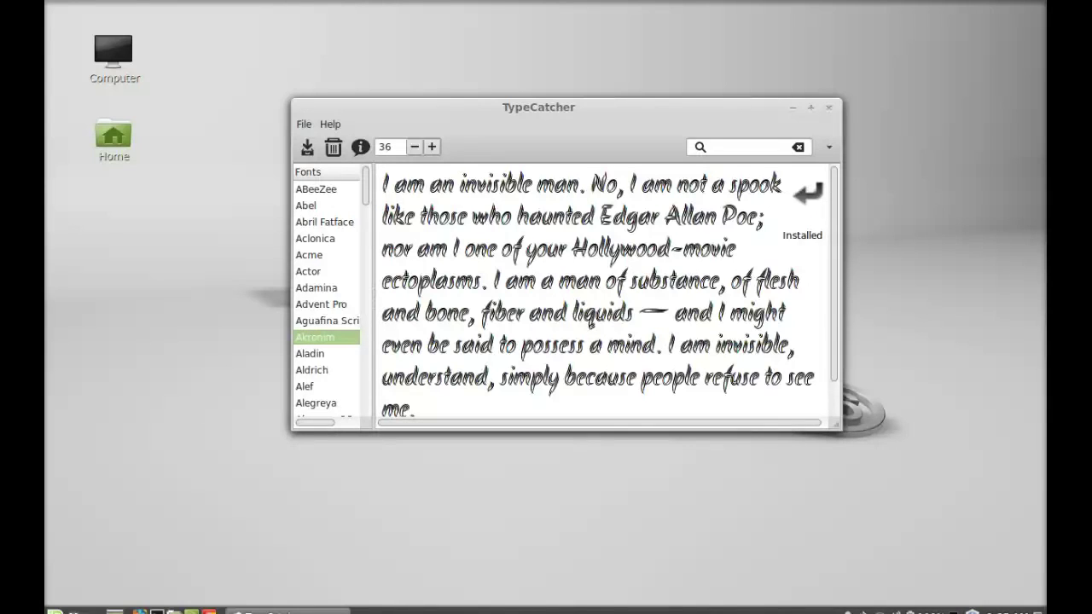
Launch LibreOffice via a 'libr' menu search and create a new Text Document
key(super)
text(li)
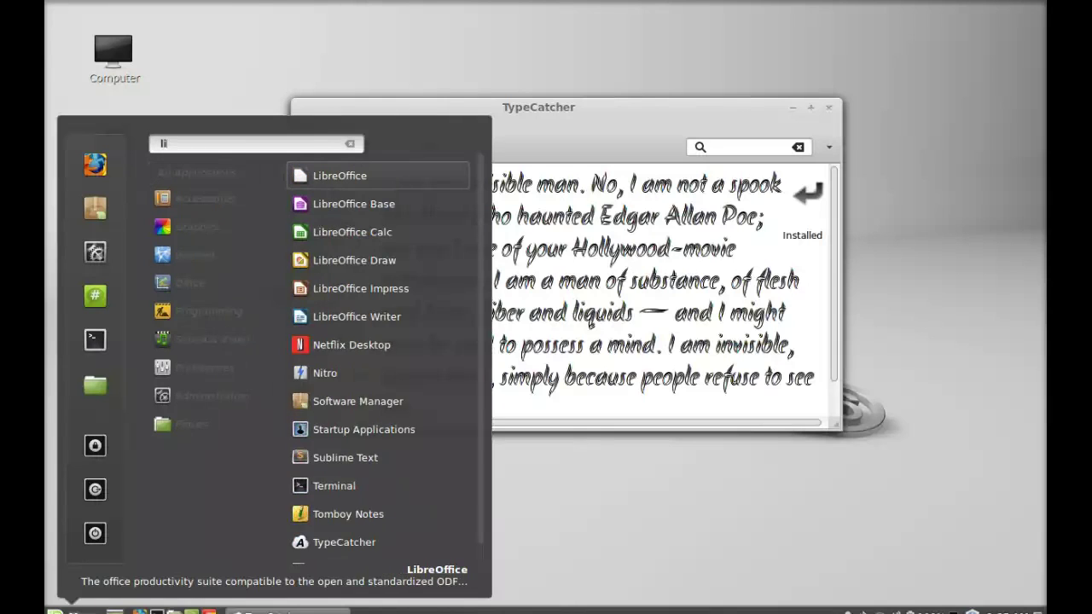
text(br)
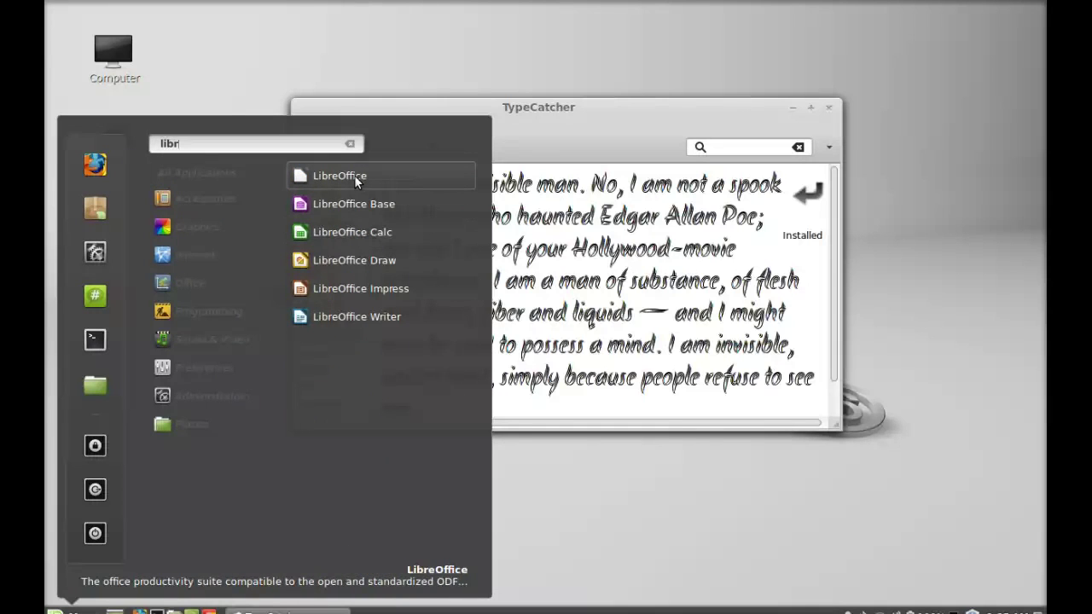
click(354, 175)
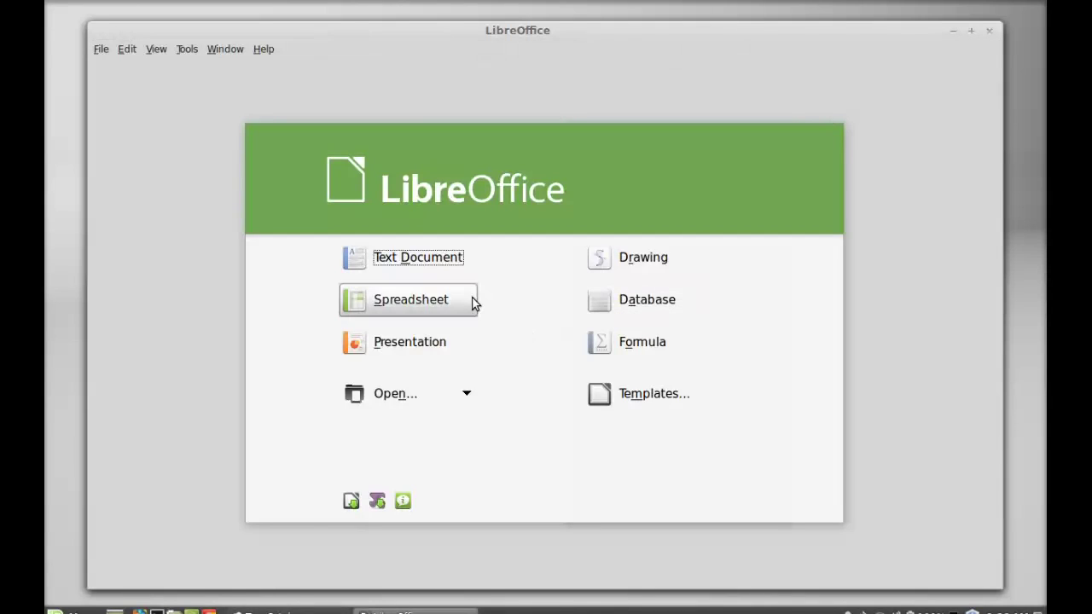
click(437, 263)
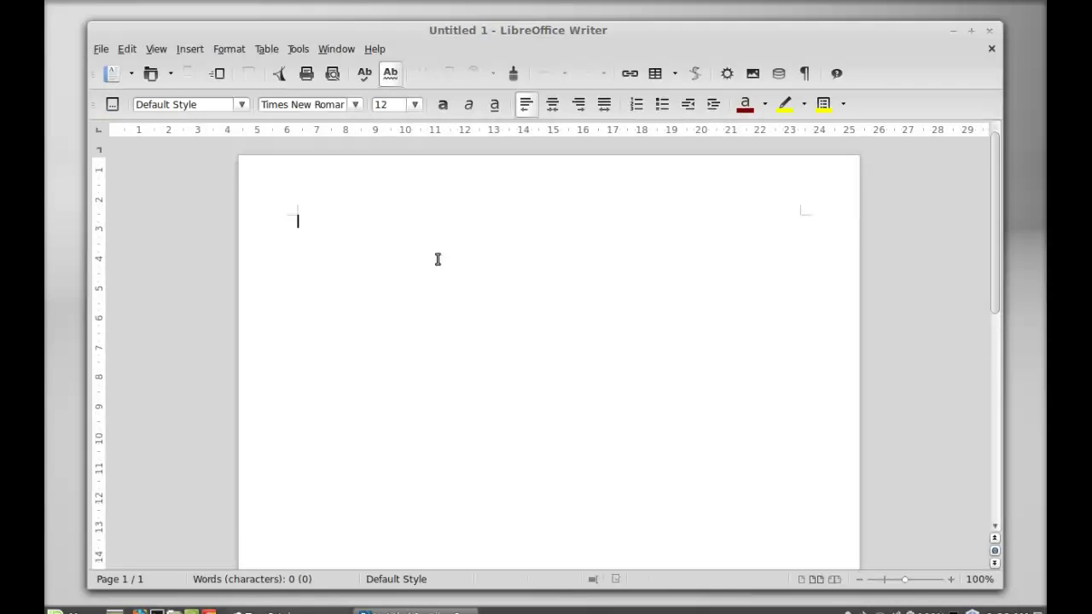
Set the Writer font to Akronim from the Font Name list
click(354, 105)
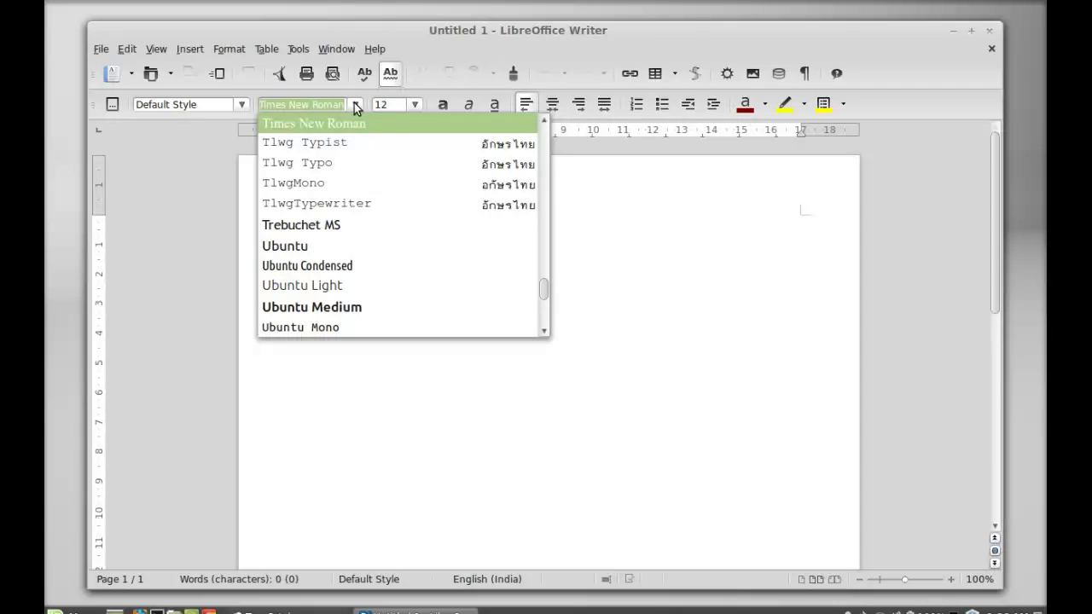
text(Ak)
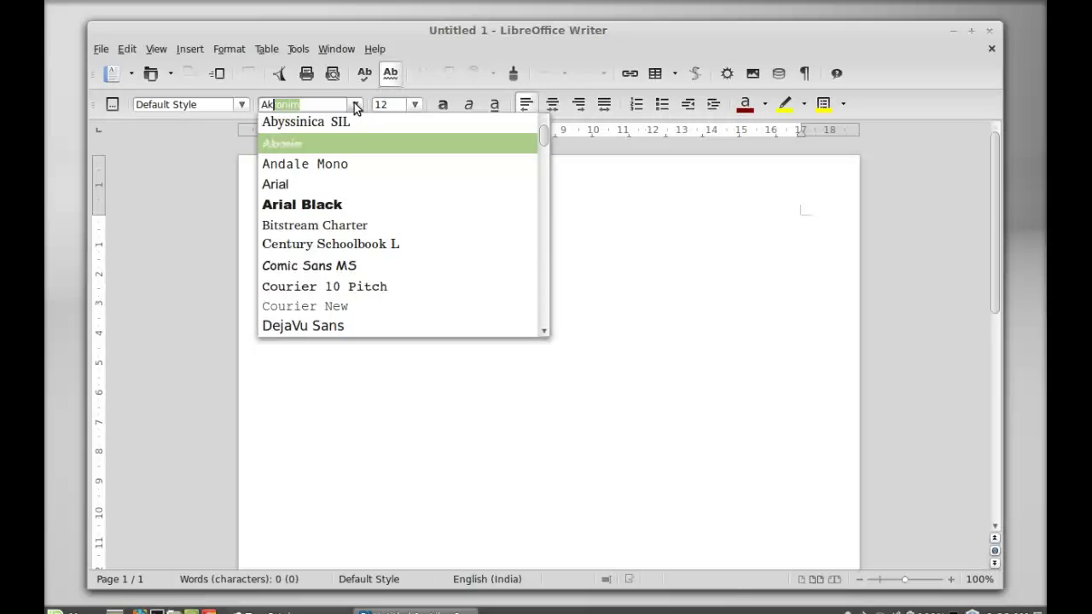
click(312, 144)
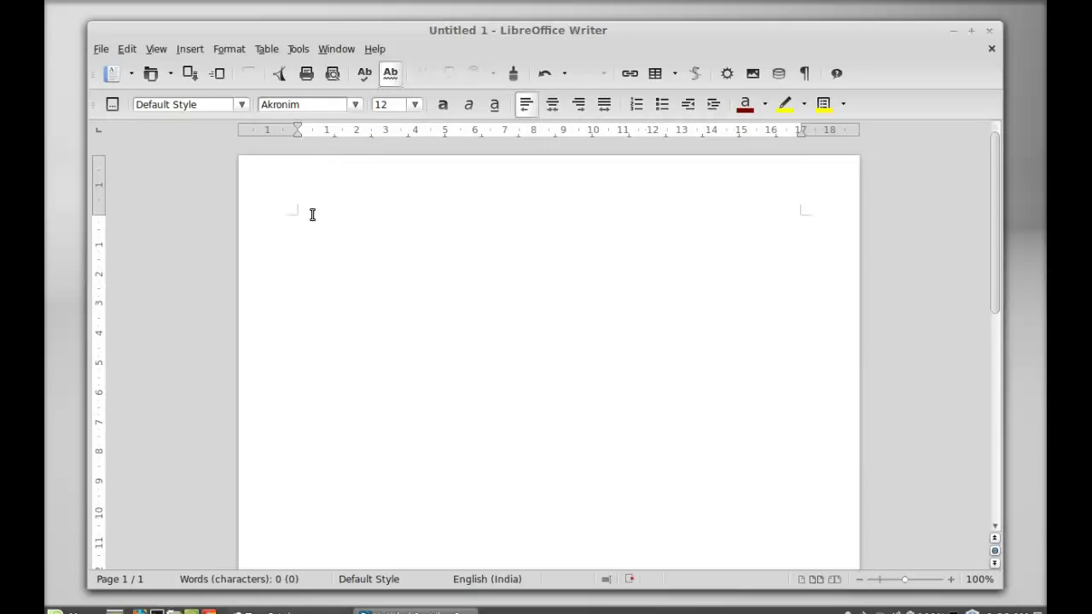
Type 'linuxforever' at 40 pt, then close the document without saving
click(415, 104)
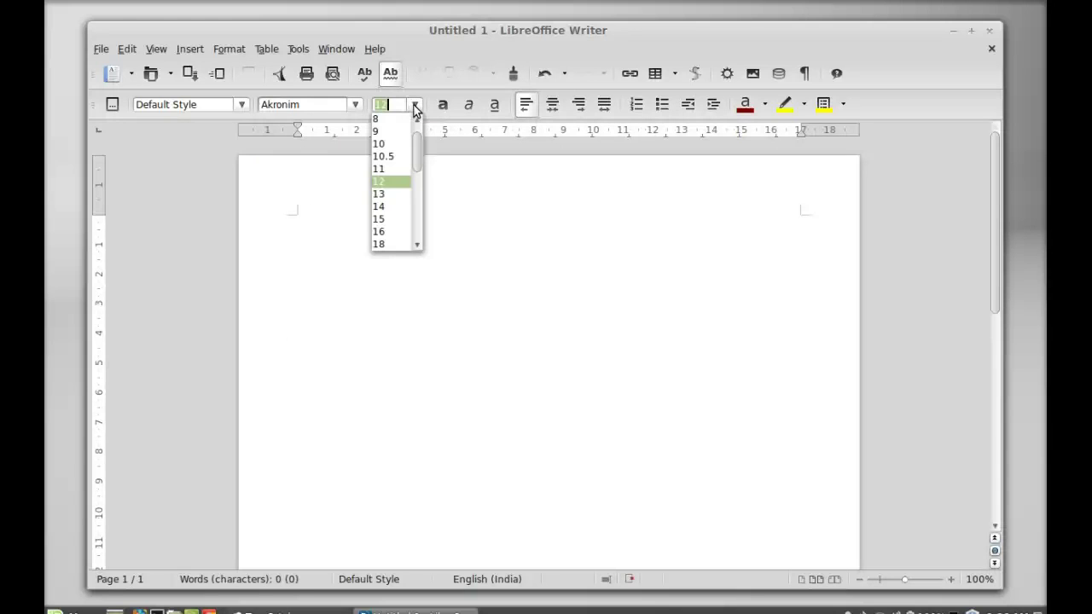
drag(416, 140, 417, 192)
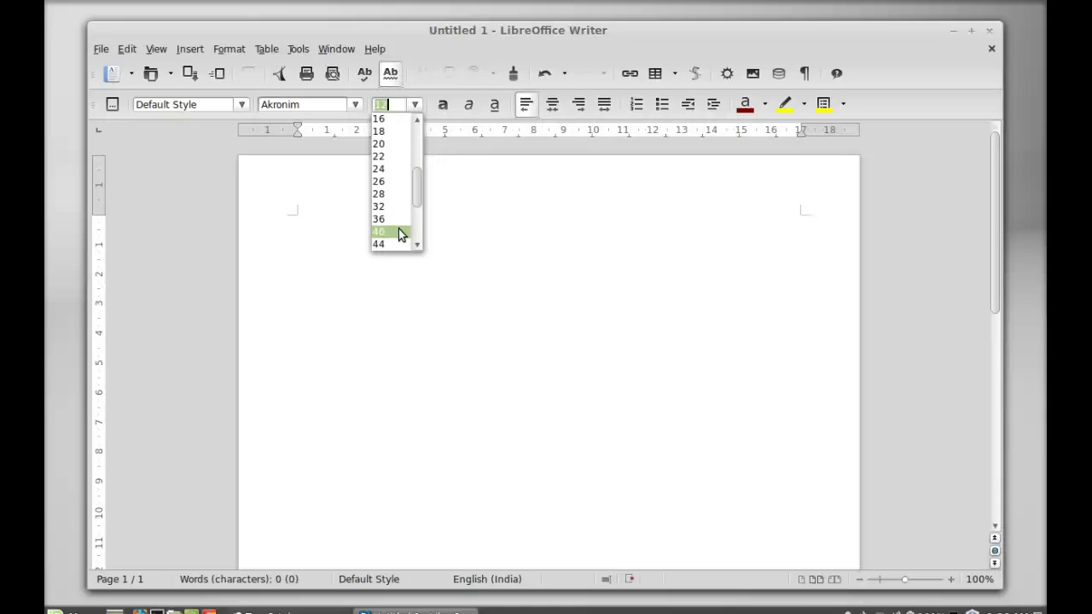
click(398, 231)
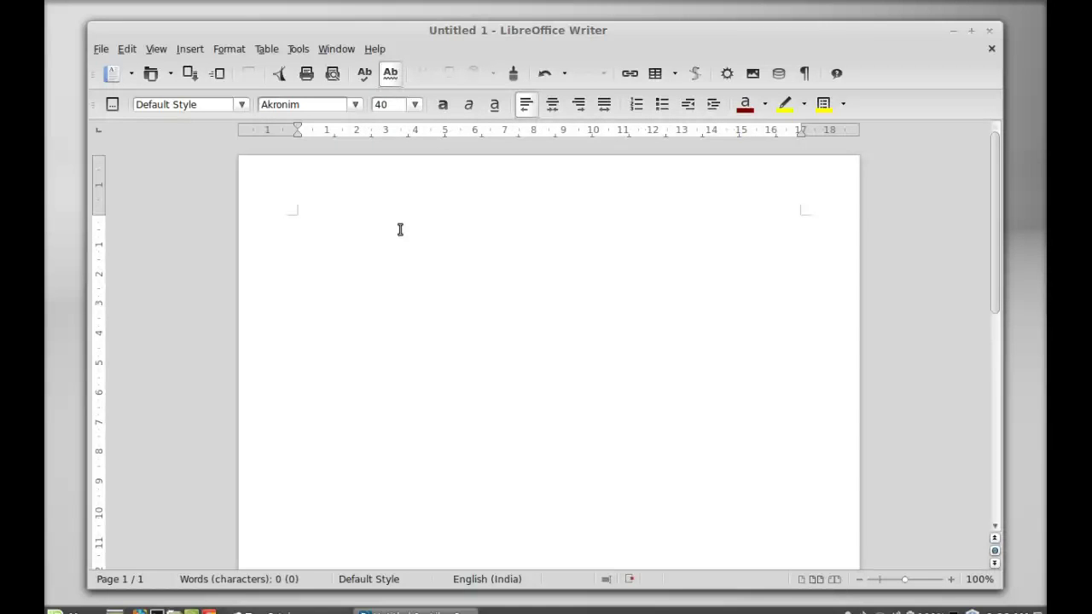
text(Hnu)
text(xfor)
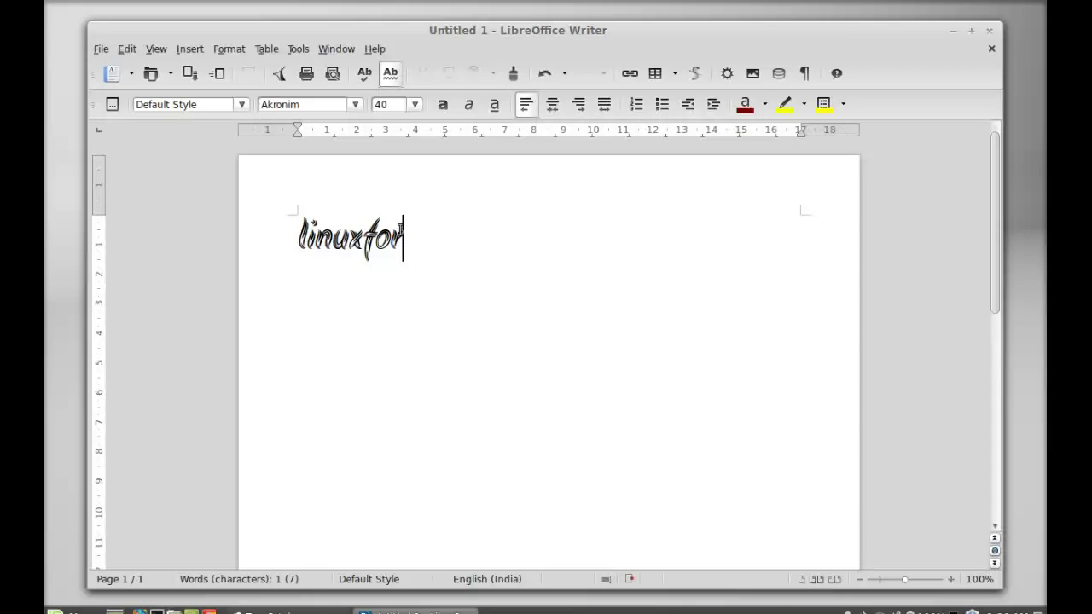
text(ever)
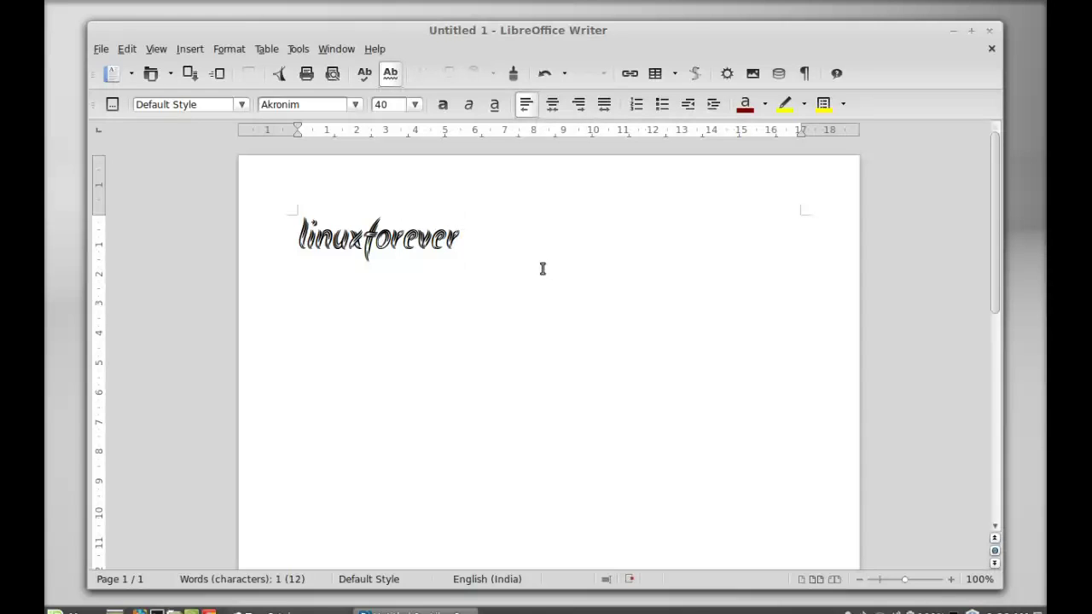
click(990, 31)
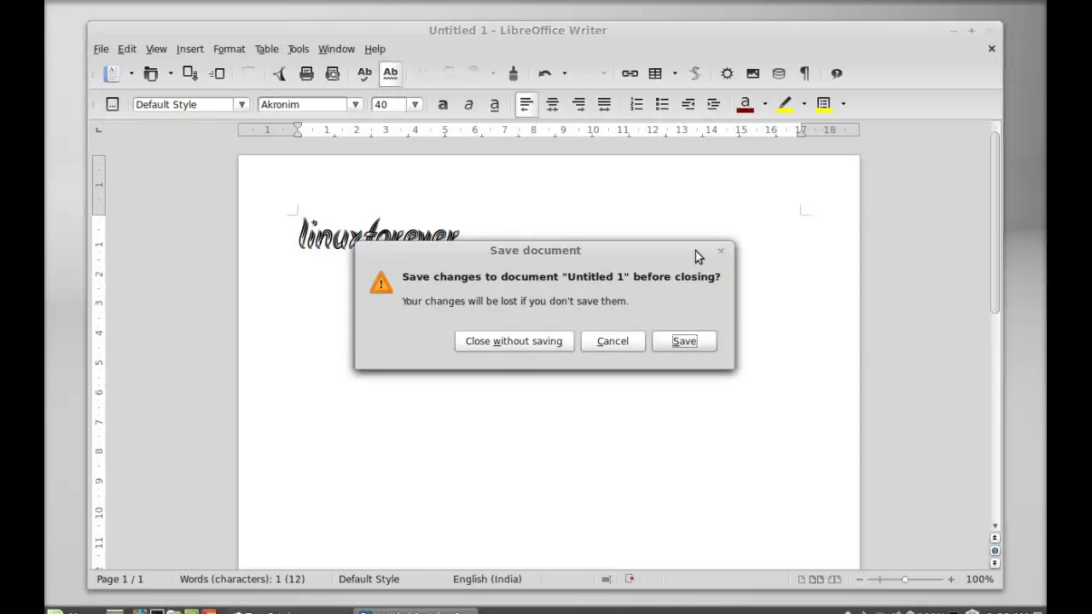
click(499, 344)
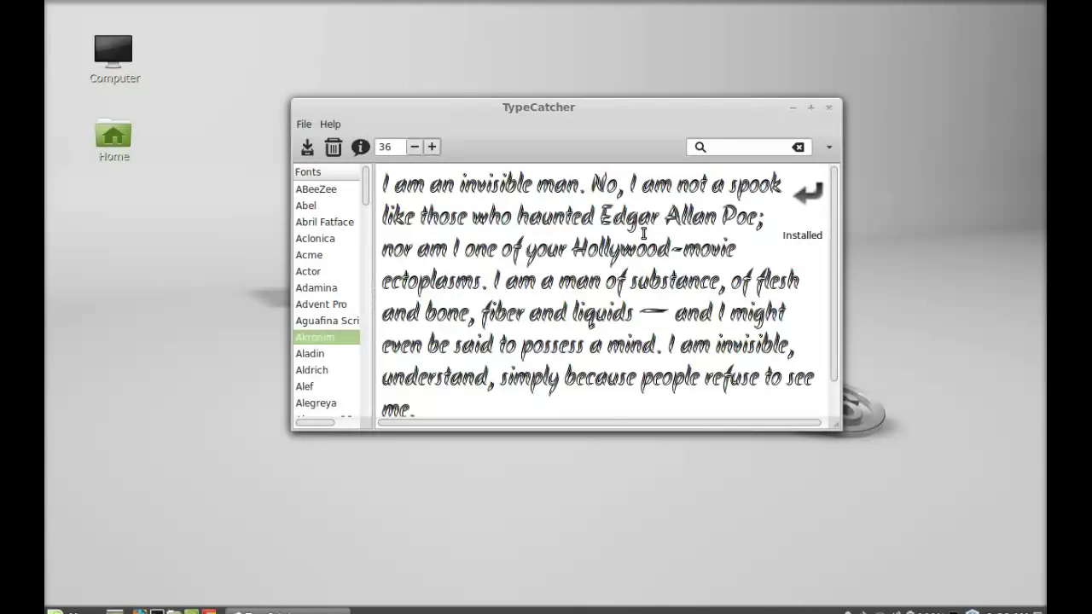
Select Akronim in TypeCatcher, uninstall it, and close TypeCatcher
click(312, 322)
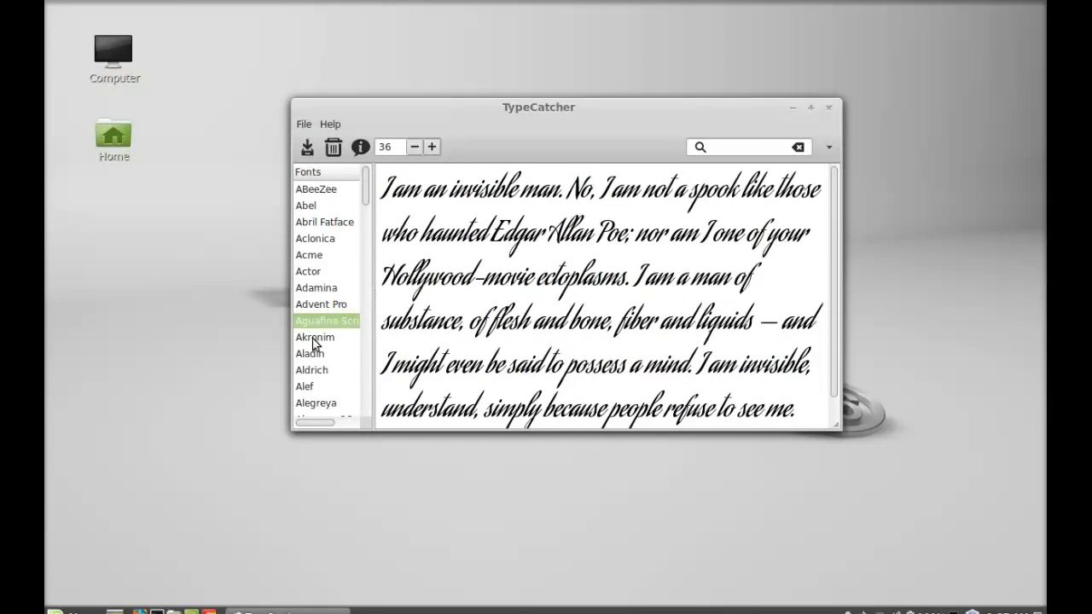
click(312, 338)
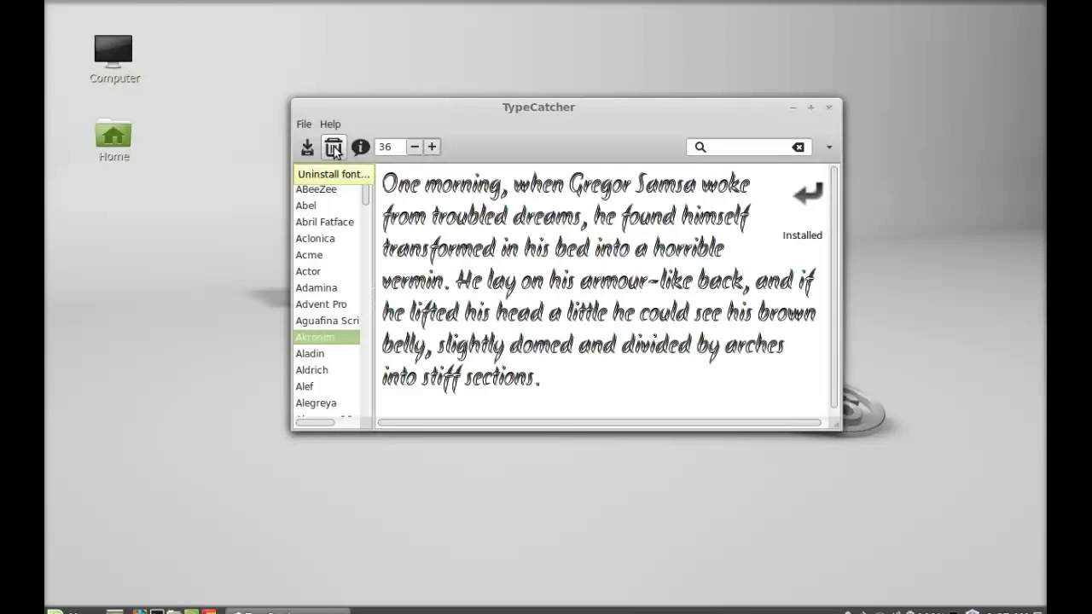
click(333, 146)
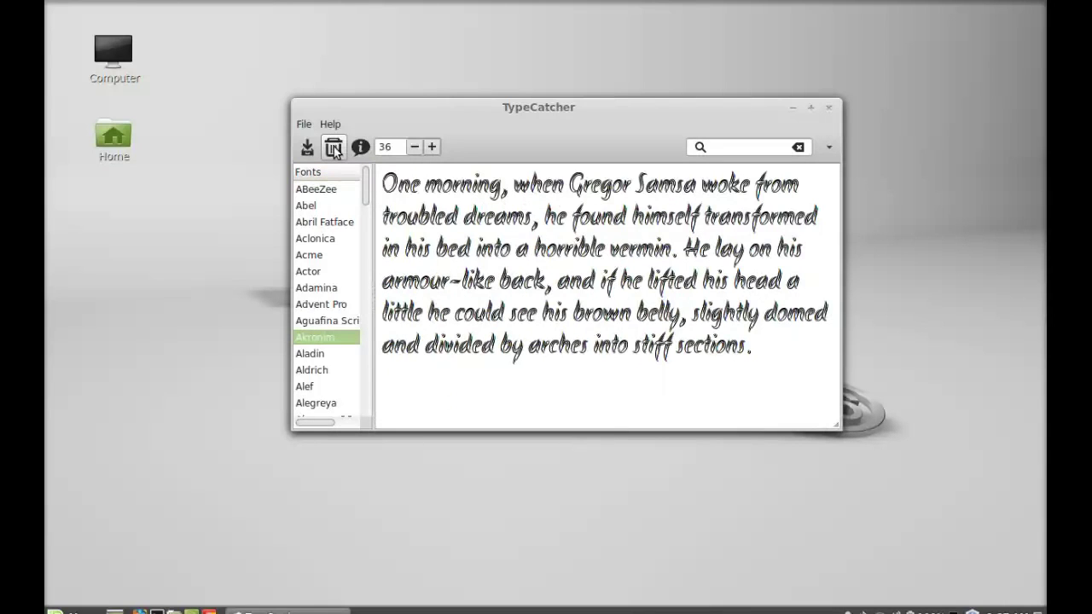
click(829, 108)
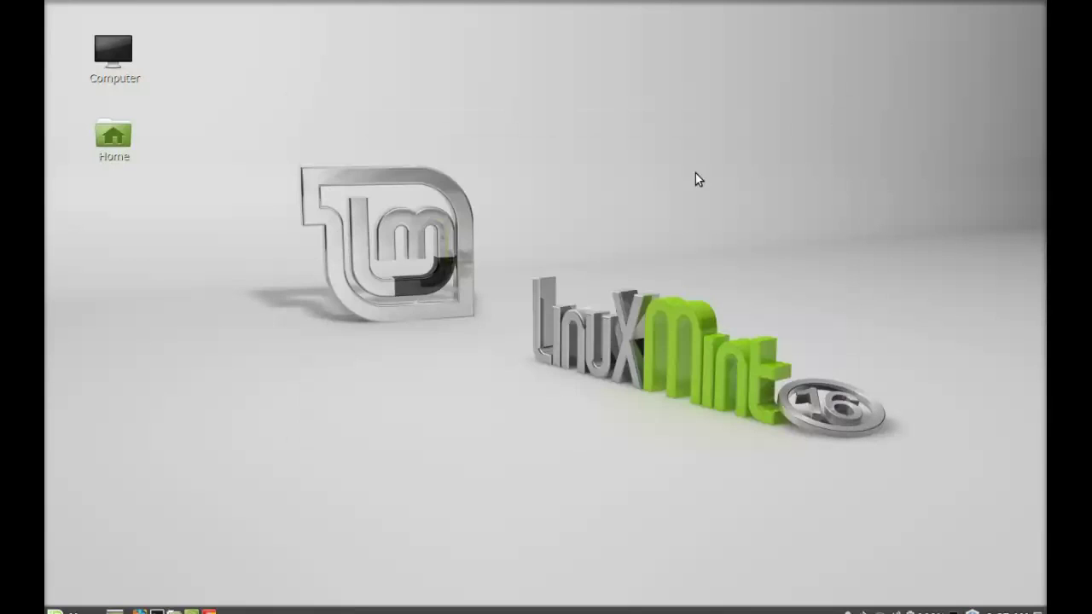